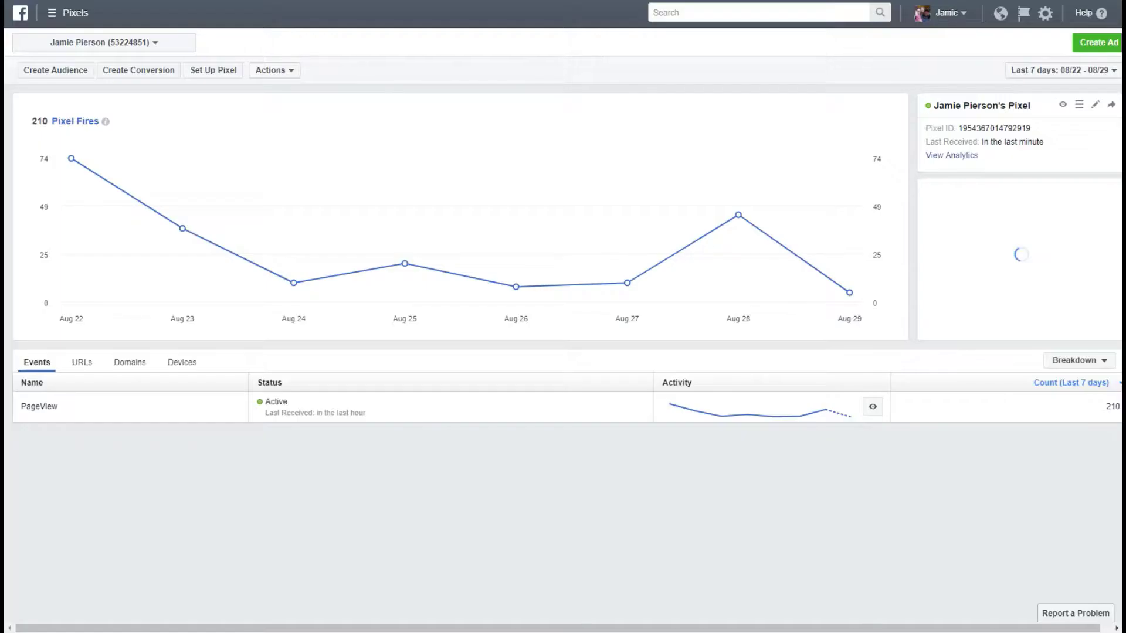
Go to Pixels from the Ads Manager tools menu and start Set Up Pixel
{"action": "left_click", "coordinate": [52, 12]}
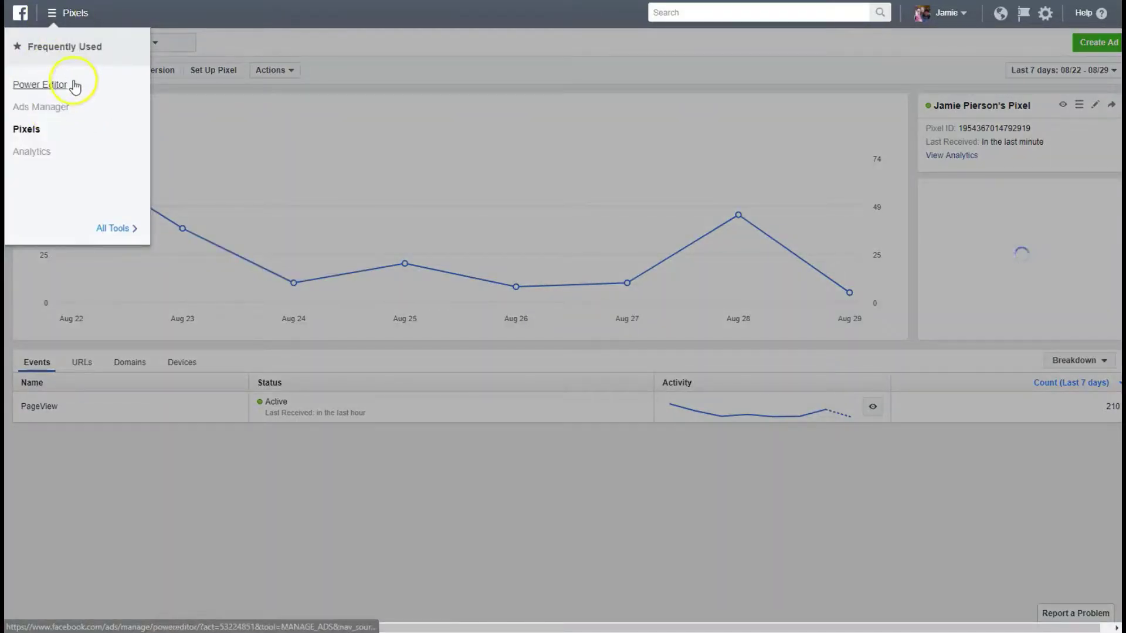
{"action": "left_click", "coordinate": [28, 129]}
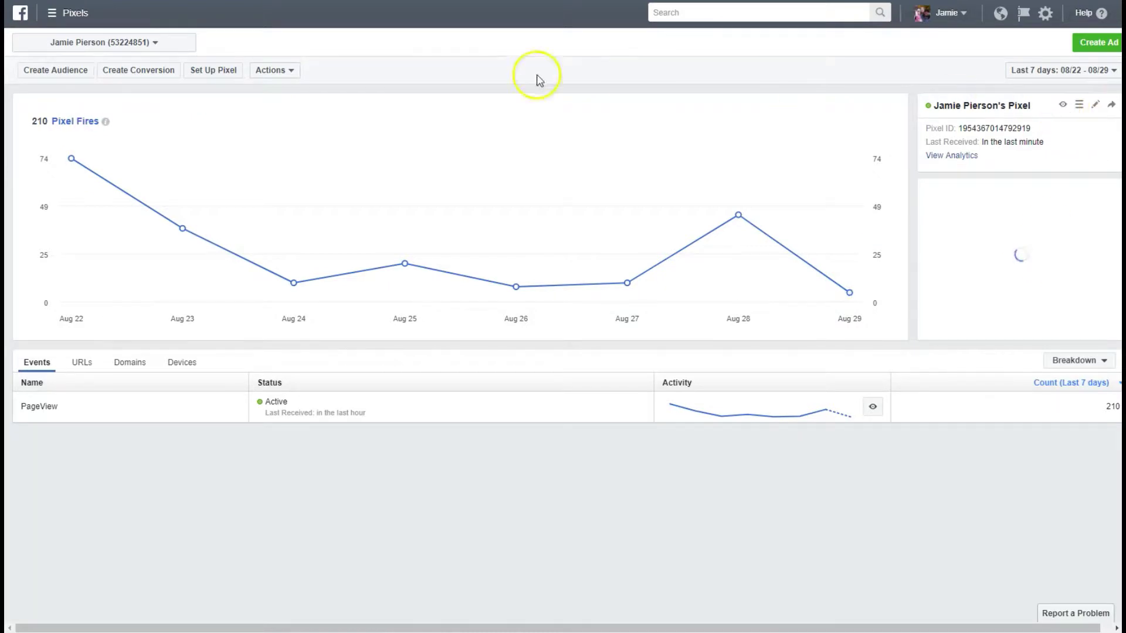
{"action": "left_click", "coordinate": [212, 72]}
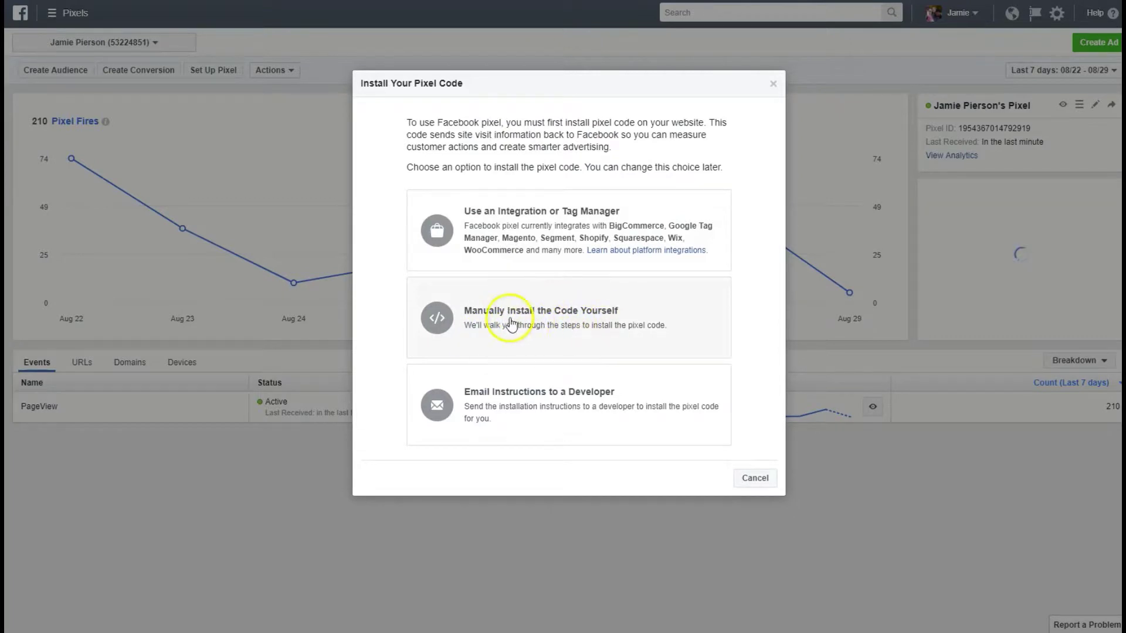
Choose manual installation and scroll through the dialog to review the full pixel code
{"action": "left_click", "coordinate": [511, 324]}
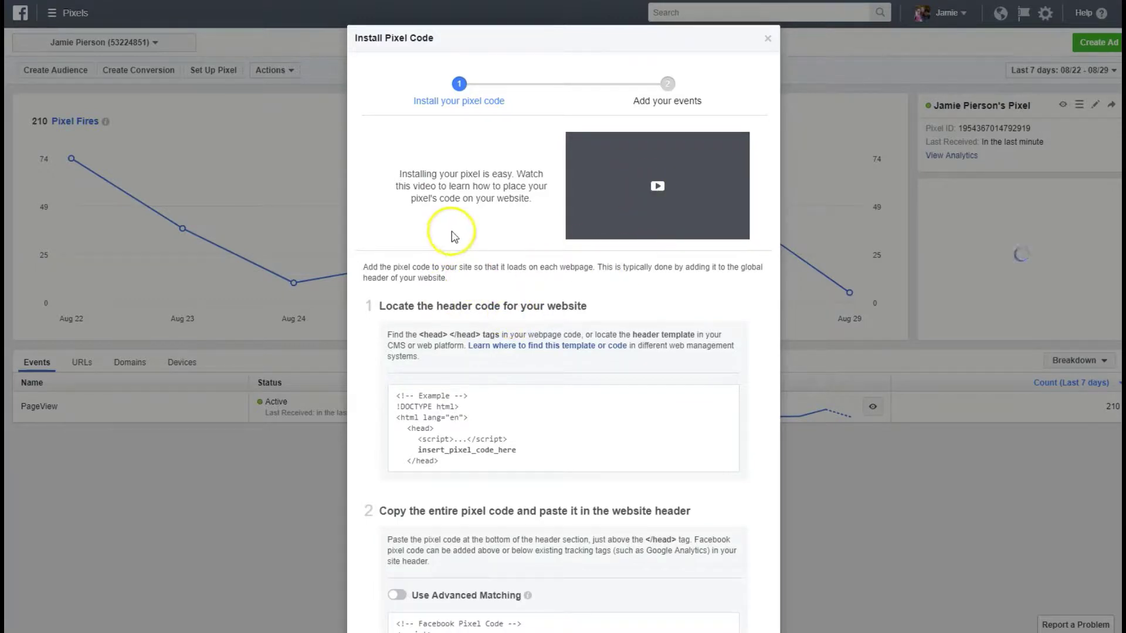
{"action": "scroll", "coordinate": [479, 302], "scroll_direction": "down", "scroll_amount": 5}
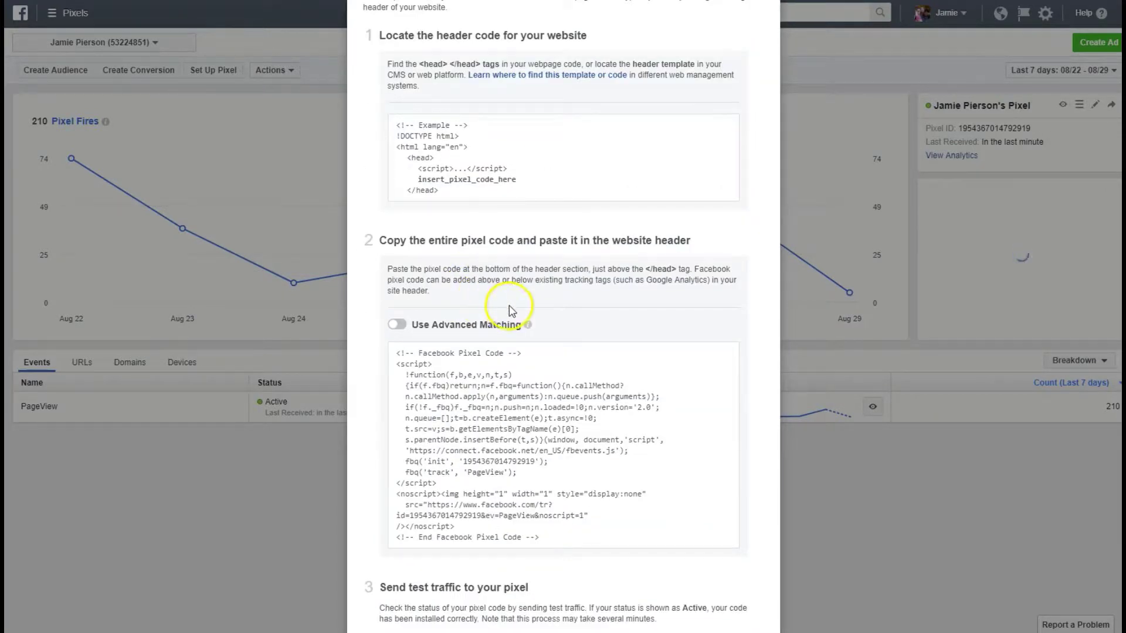
{"action": "scroll", "coordinate": [528, 352], "scroll_direction": "down", "scroll_amount": 3}
{"action": "scroll", "coordinate": [546, 404], "scroll_direction": "up", "scroll_amount": 6}
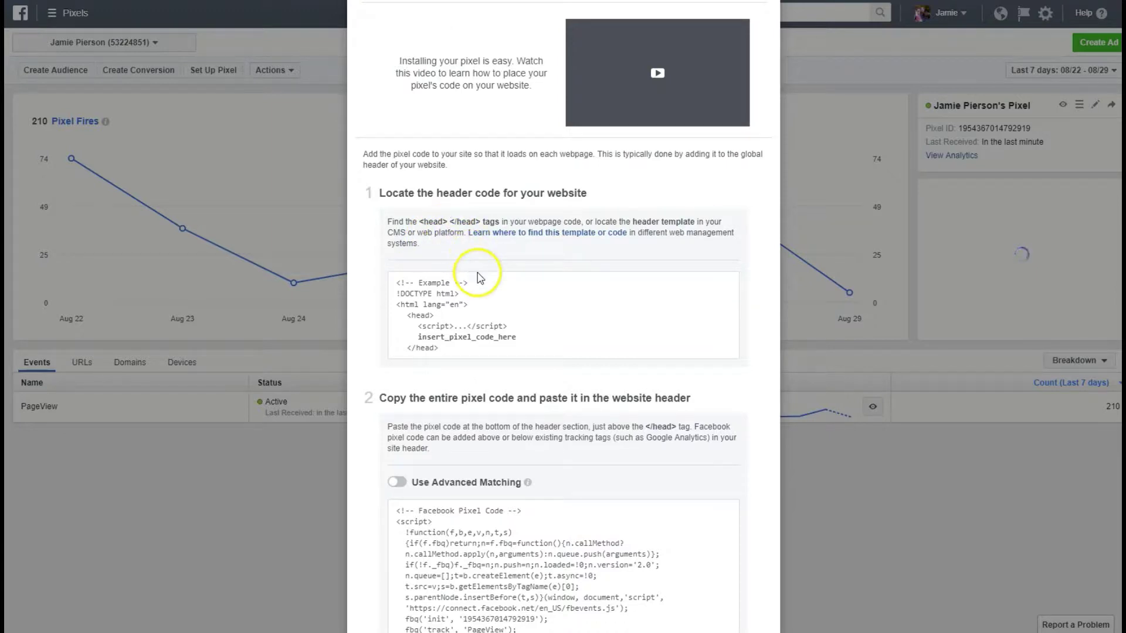
{"action": "scroll", "coordinate": [480, 277], "scroll_direction": "down", "scroll_amount": 2}
{"action": "mouse_move", "coordinate": [548, 548]}
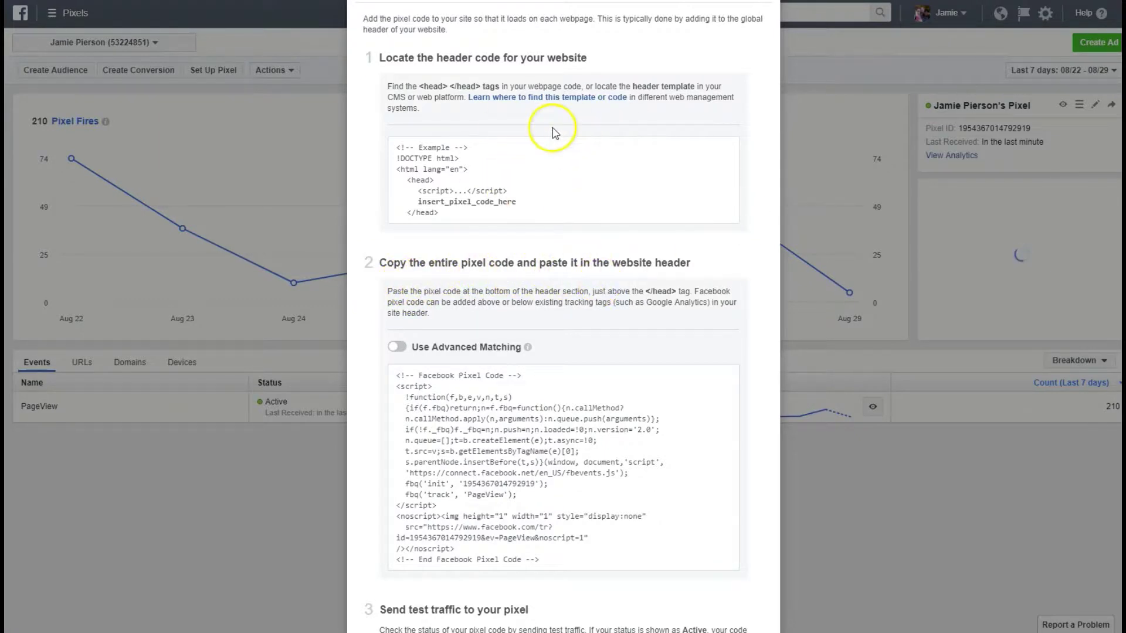
{"action": "scroll", "coordinate": [574, 305], "scroll_direction": "down", "scroll_amount": 3}
{"action": "mouse_move", "coordinate": [576, 326]}
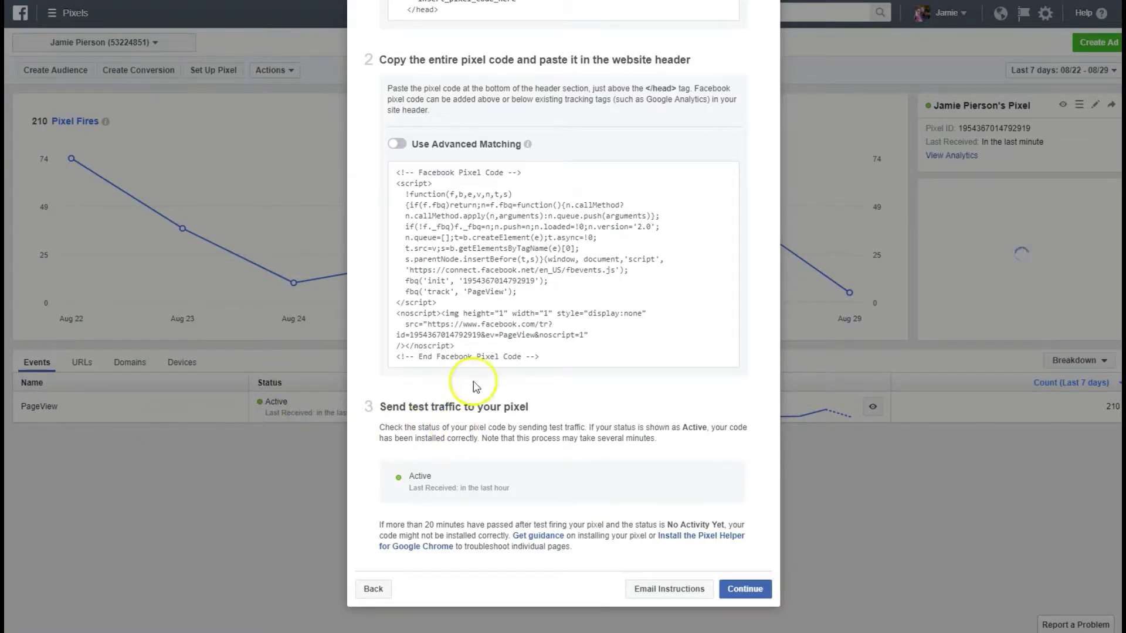
{"action": "scroll", "coordinate": [481, 387], "scroll_direction": "up", "scroll_amount": 8}
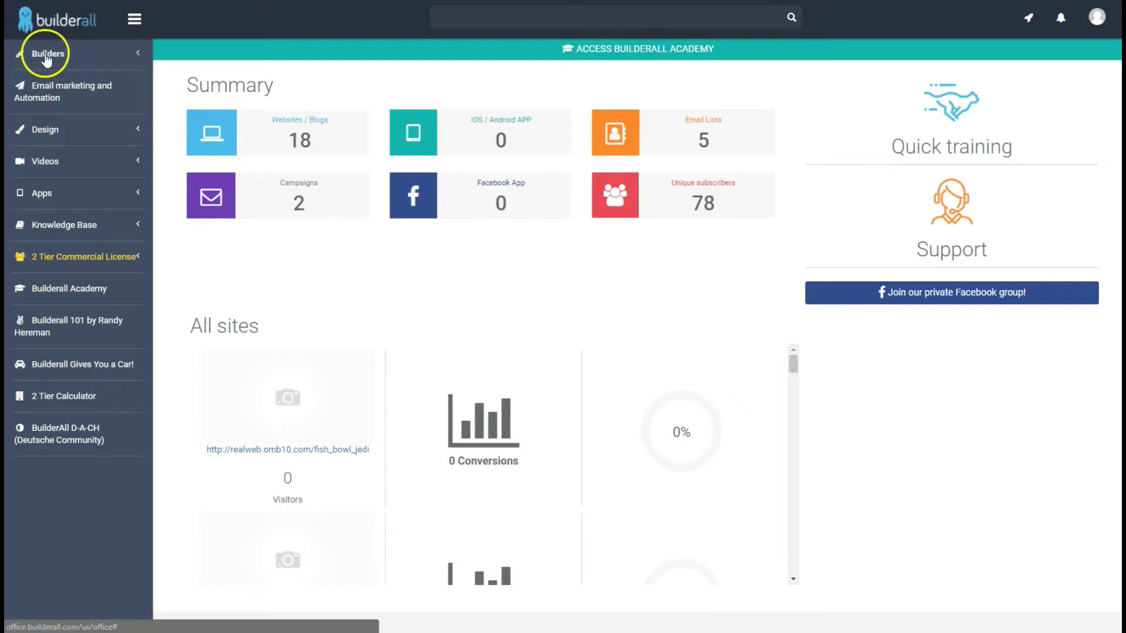
Go to Builders > Drag n Drop Site Builder > My sites and browse the sites list
{"action": "left_click", "coordinate": [50, 57]}
{"action": "left_click", "coordinate": [69, 79]}
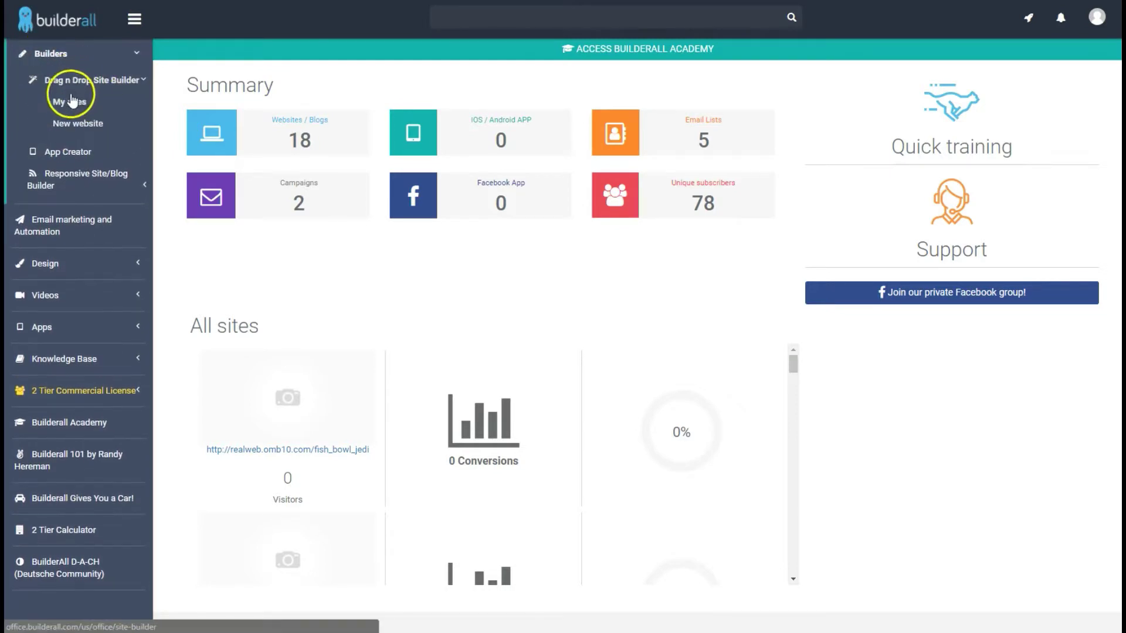
{"action": "left_click", "coordinate": [69, 102]}
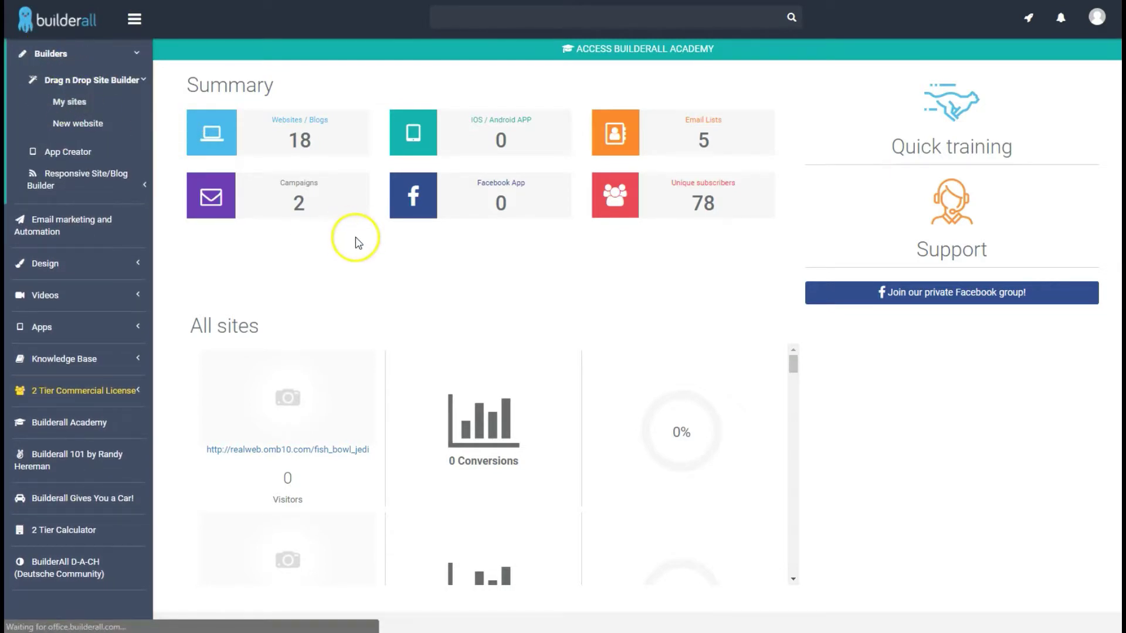
{"action": "scroll", "coordinate": [402, 252], "scroll_direction": "down", "scroll_amount": 10}
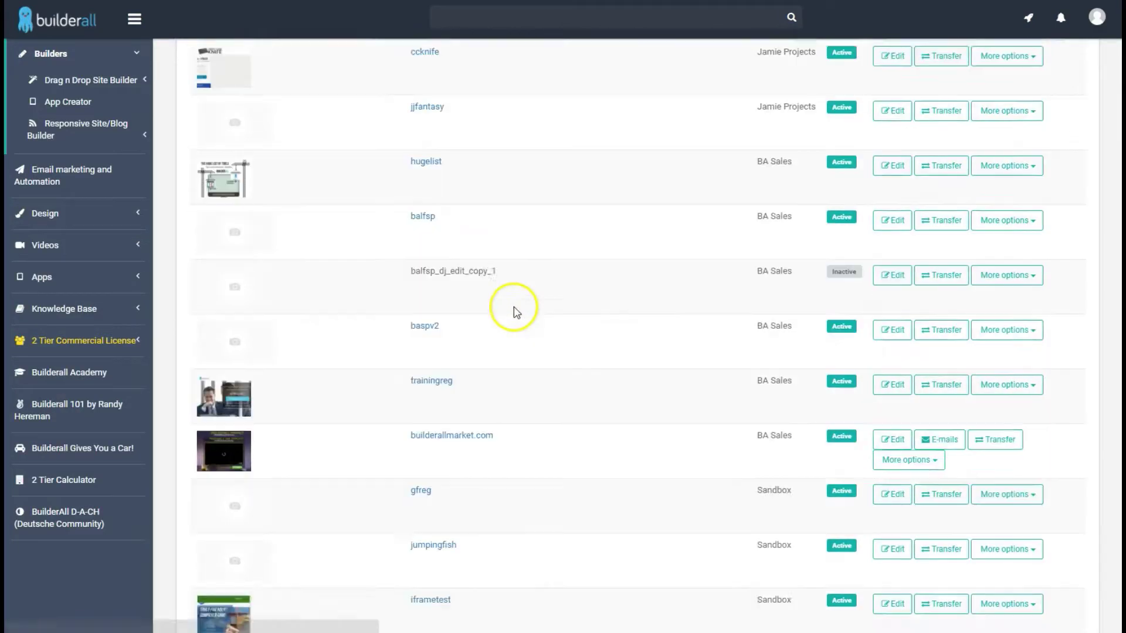
{"action": "scroll", "coordinate": [561, 388], "scroll_direction": "up", "scroll_amount": 1}
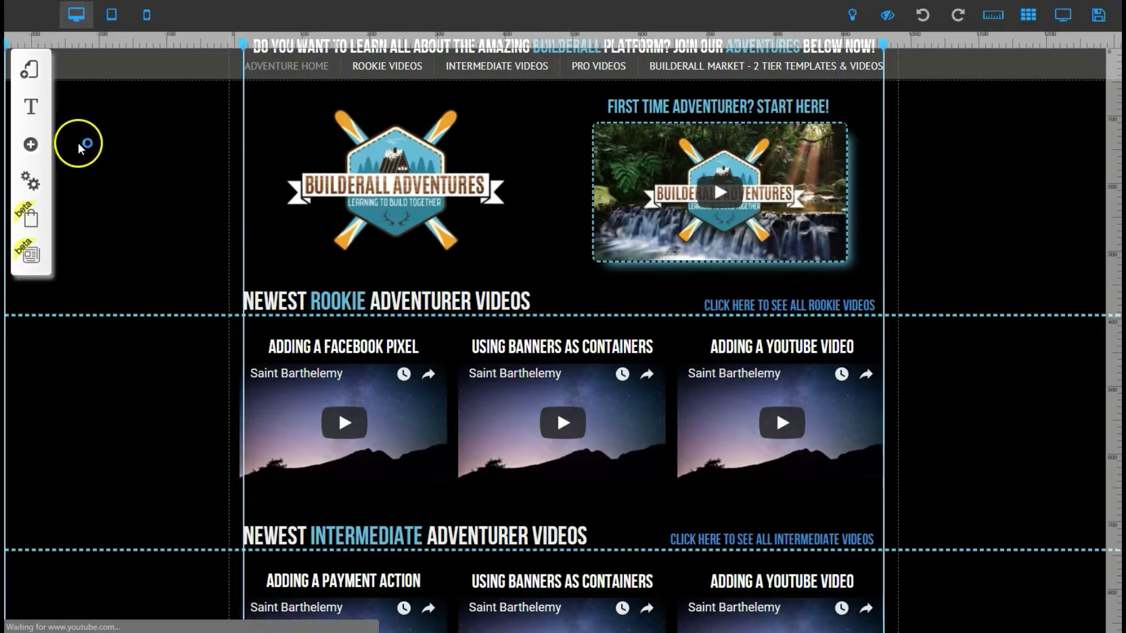
Open the Builderall Adventures layout's settings and focus its empty Facebook Pixel Script field
{"action": "left_click", "coordinate": [29, 73]}
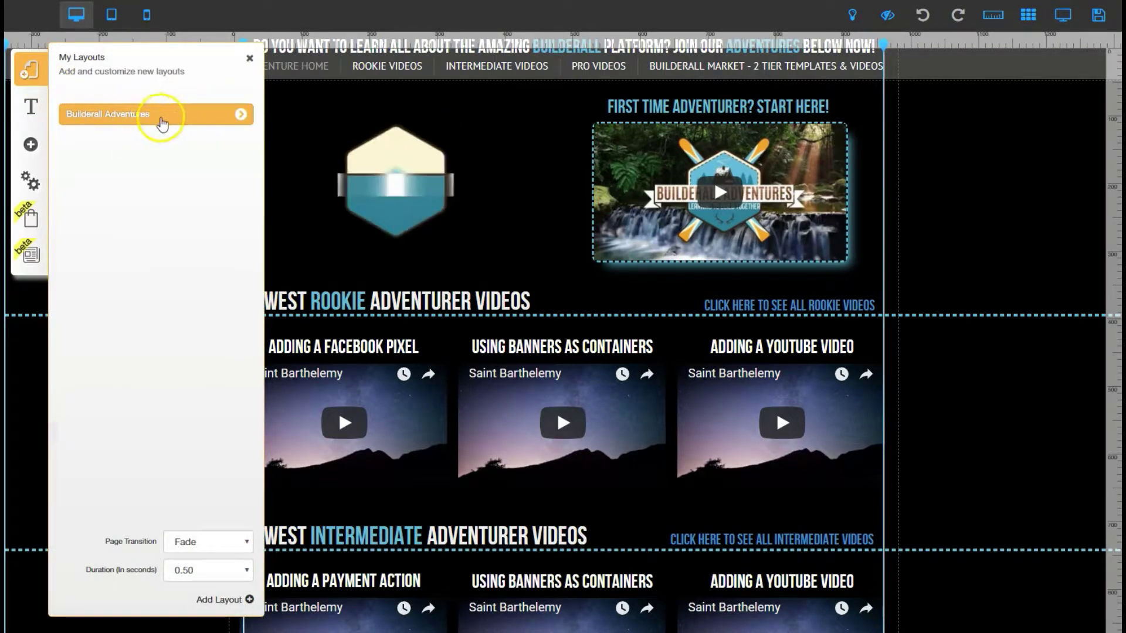
{"action": "left_click", "coordinate": [240, 115]}
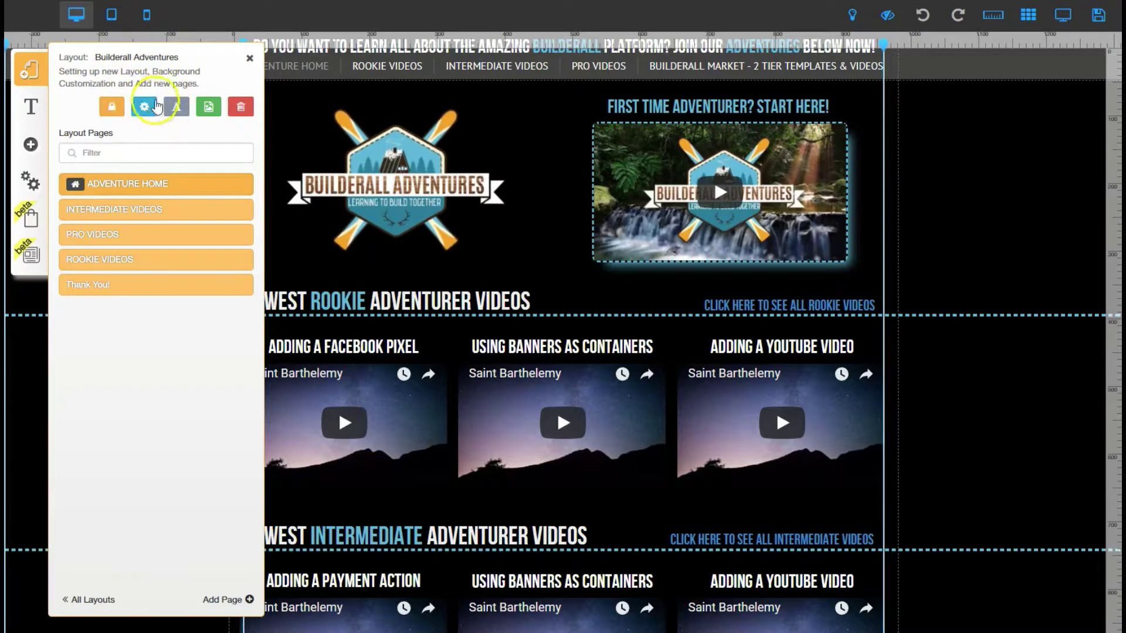
{"action": "left_click", "coordinate": [145, 107]}
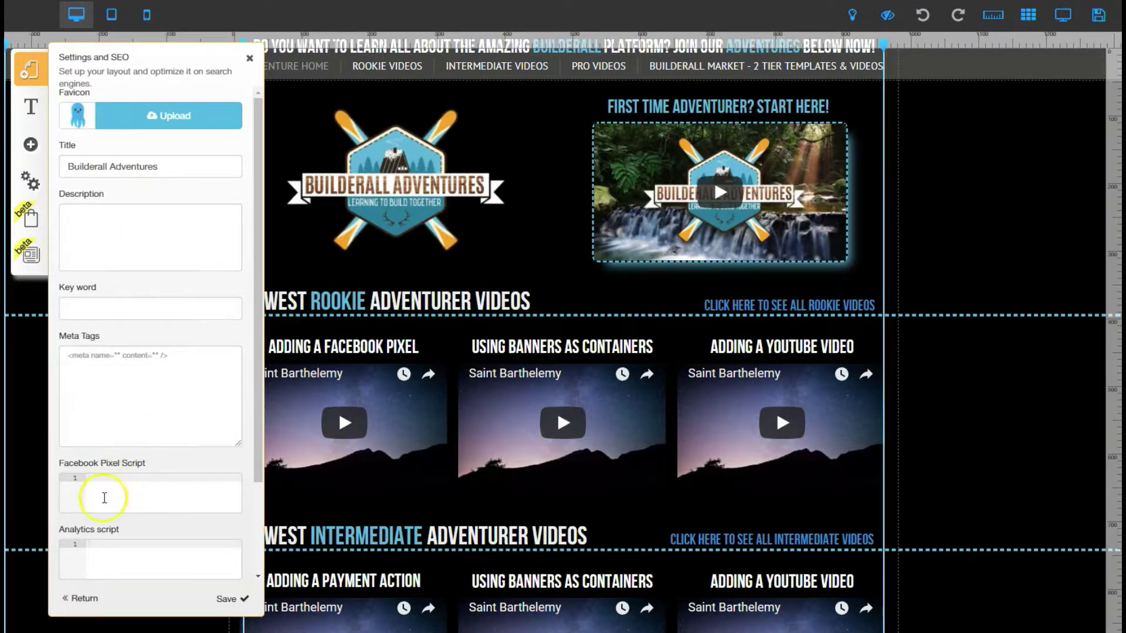
{"action": "scroll", "coordinate": [146, 493], "scroll_direction": "down", "scroll_amount": 2}
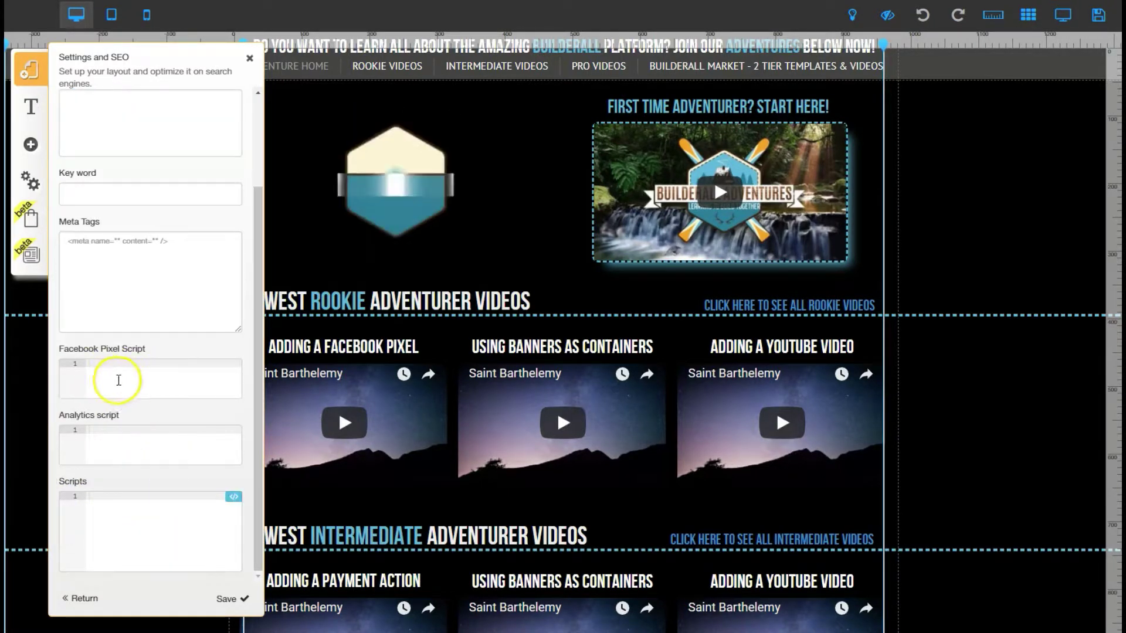
{"action": "left_click", "coordinate": [80, 385]}
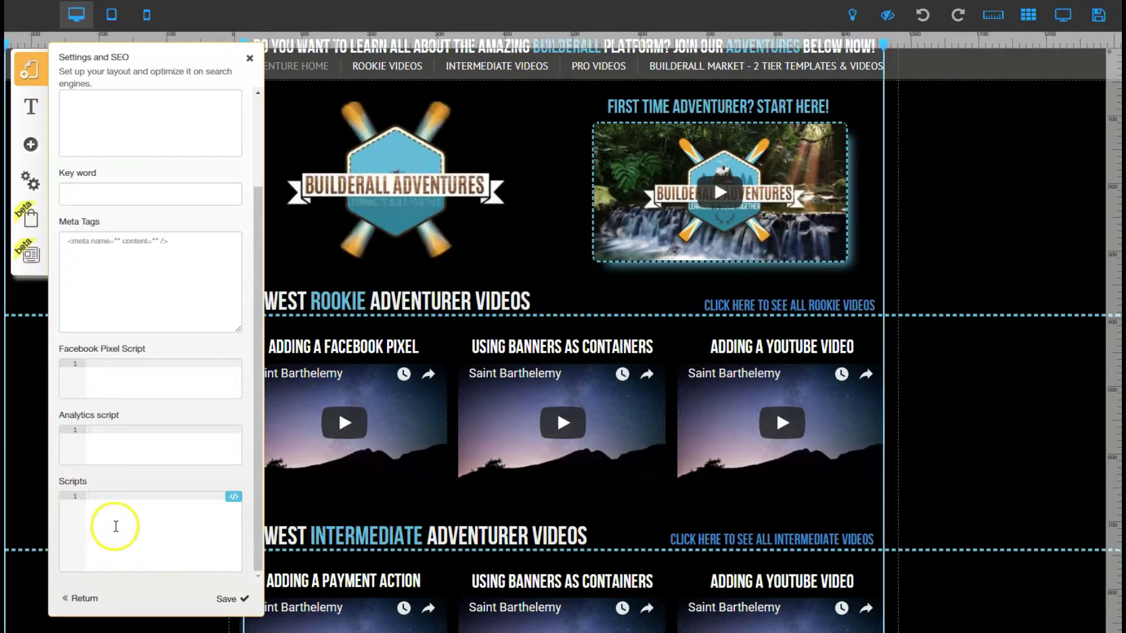
{"action": "left_click", "coordinate": [137, 380]}
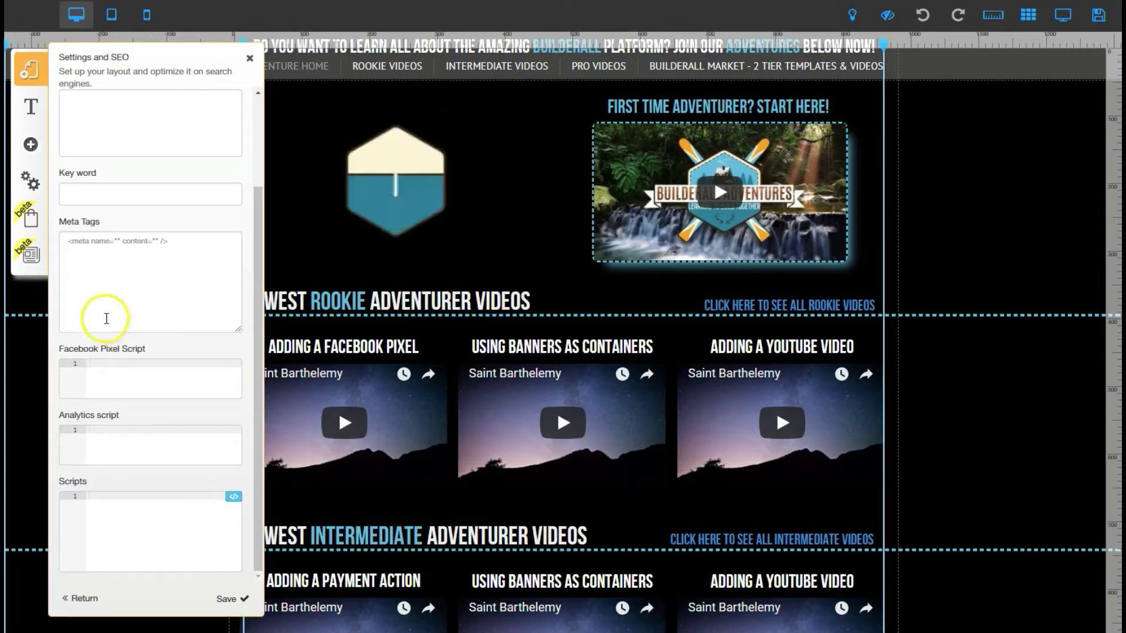
Leave the homepage settings, look through the PRO VIDEOS page settings, then return to Layout Pages
{"action": "left_click", "coordinate": [81, 601]}
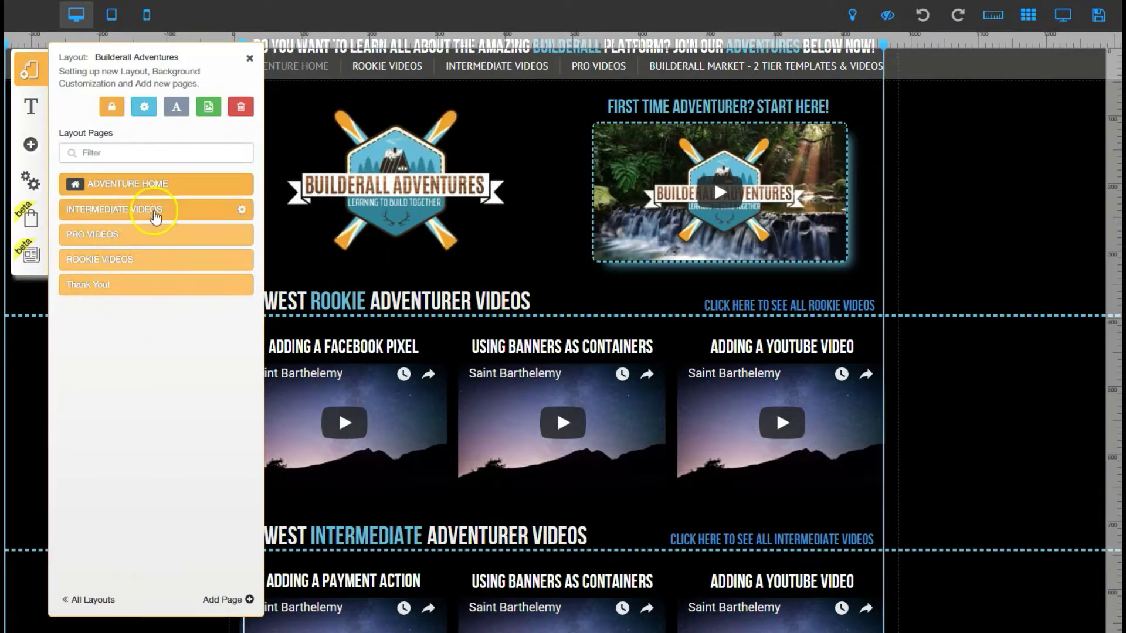
{"action": "left_click", "coordinate": [242, 236]}
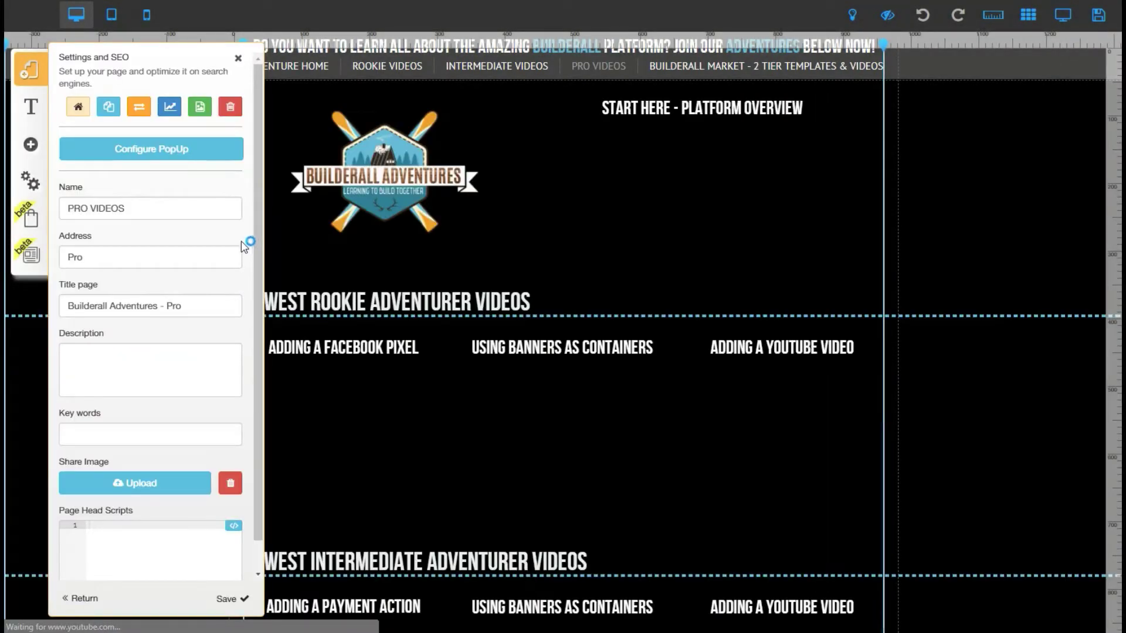
{"action": "scroll", "coordinate": [151, 367], "scroll_direction": "down", "scroll_amount": 1}
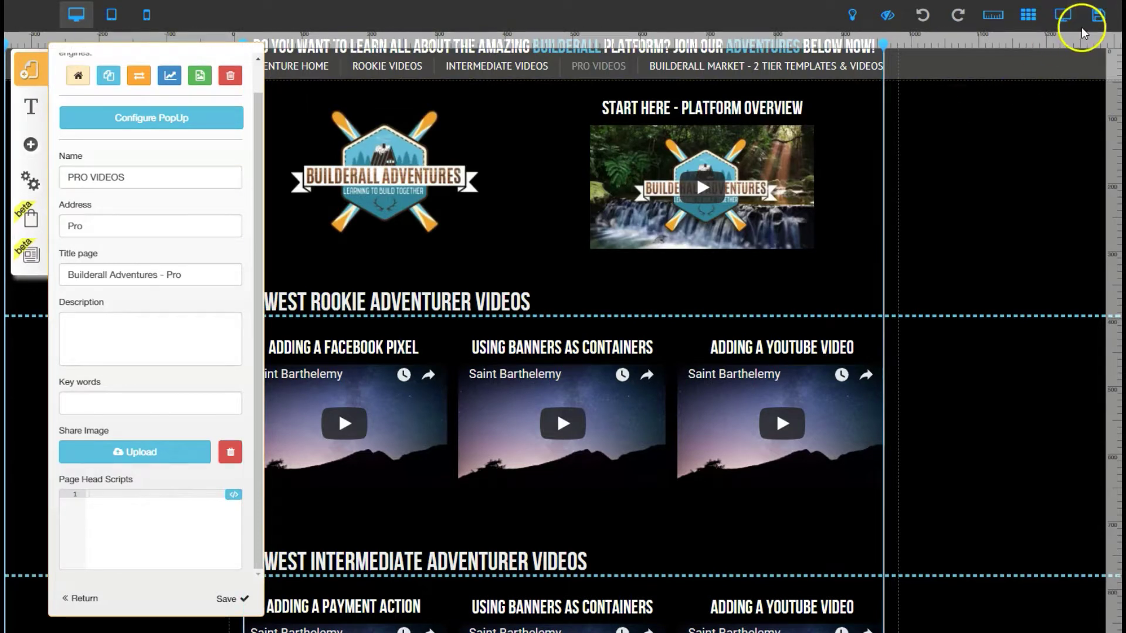
{"action": "left_click", "coordinate": [77, 599]}
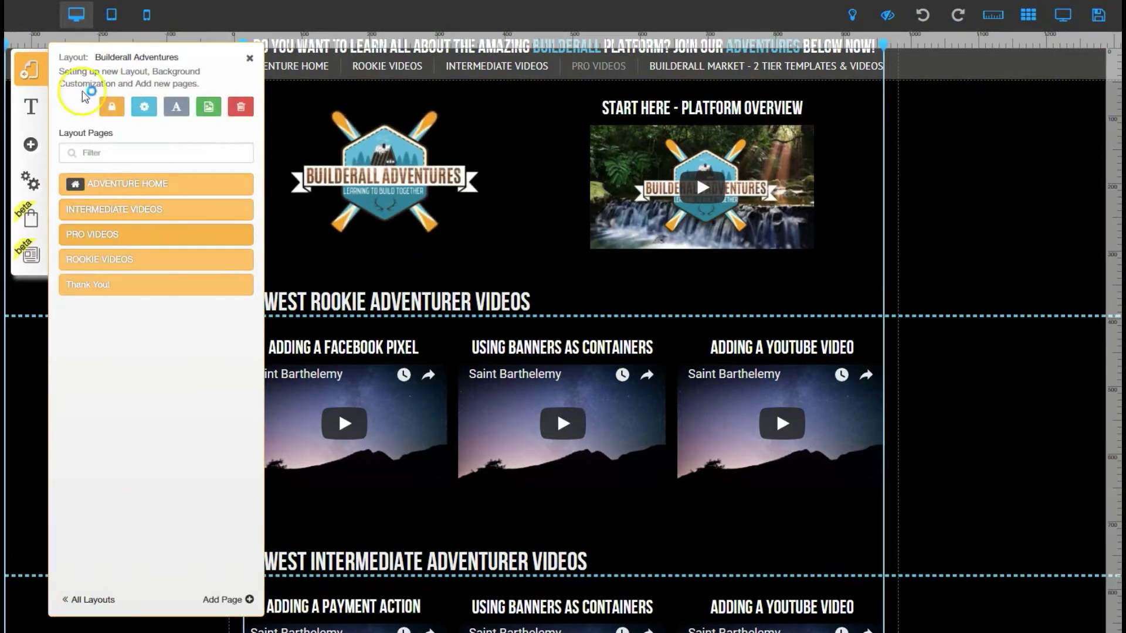
Open the site-wide Settings and SEO form and copy the full Facebook pixel code
{"action": "left_click", "coordinate": [146, 109]}
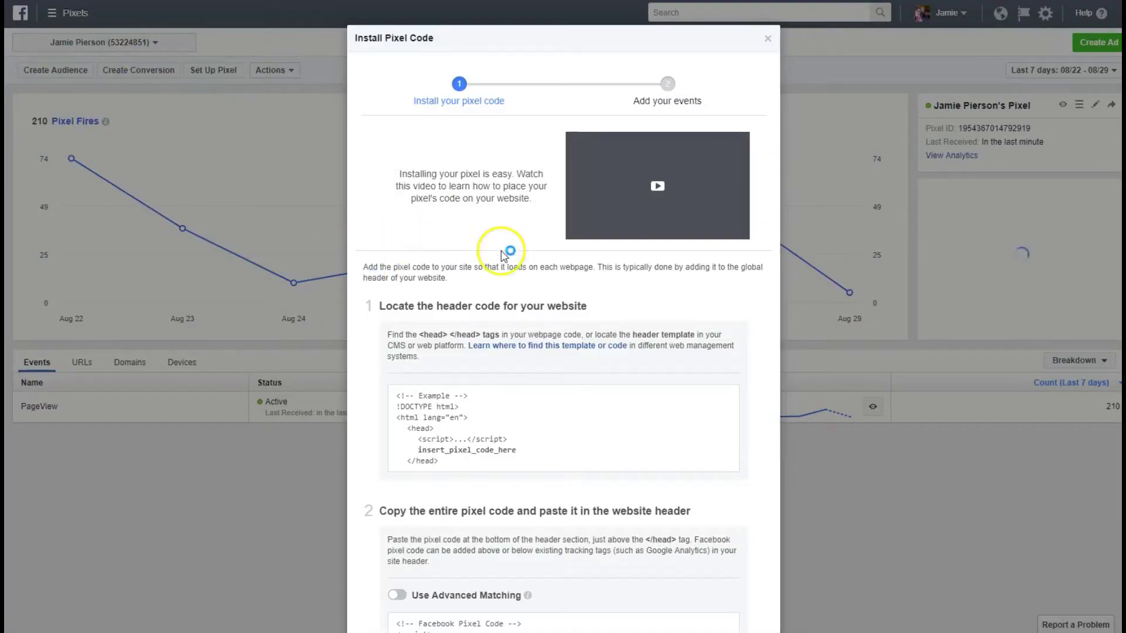
{"action": "scroll", "coordinate": [530, 387], "scroll_direction": "down", "scroll_amount": 5}
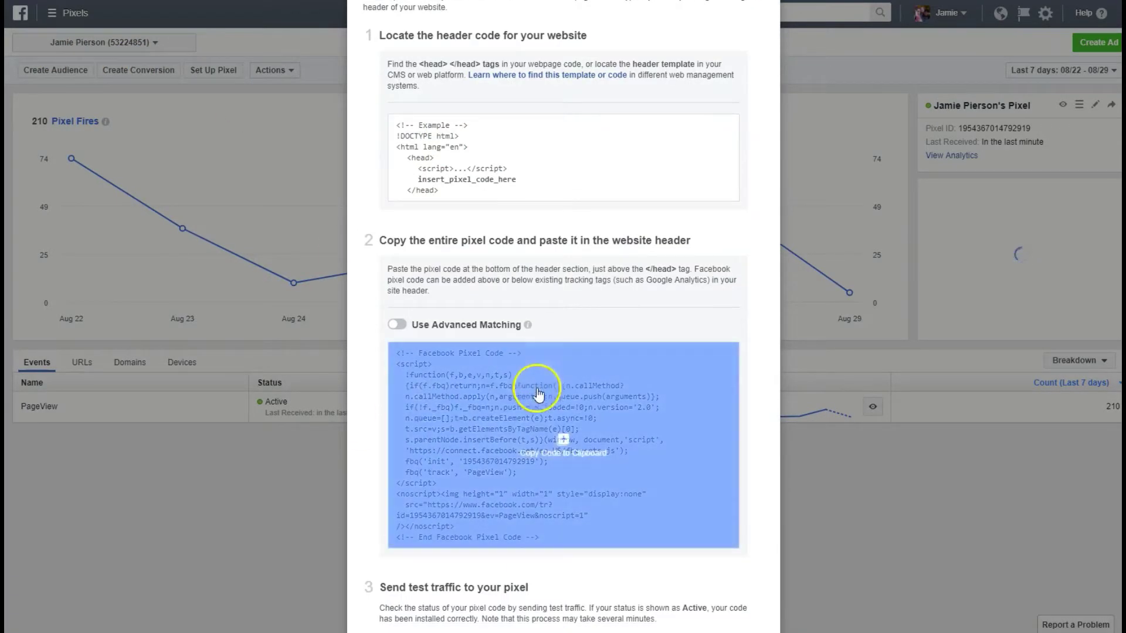
{"action": "left_click", "coordinate": [551, 459]}
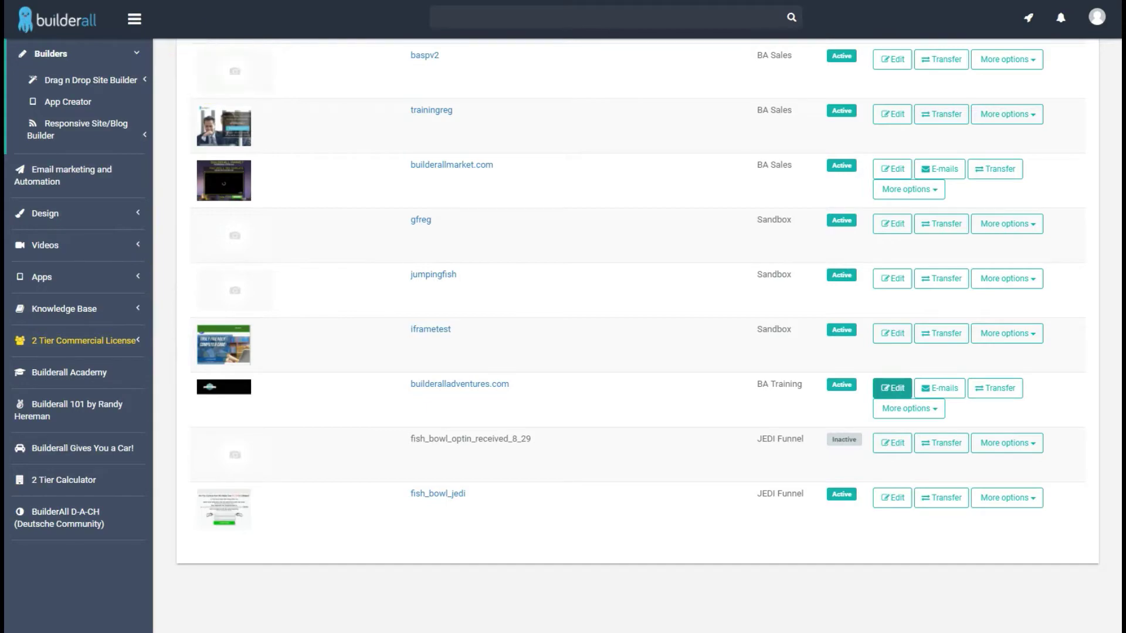
Paste the copied pixel code into the site's Facebook Pixel Script field
{"action": "left_click", "coordinate": [893, 388]}
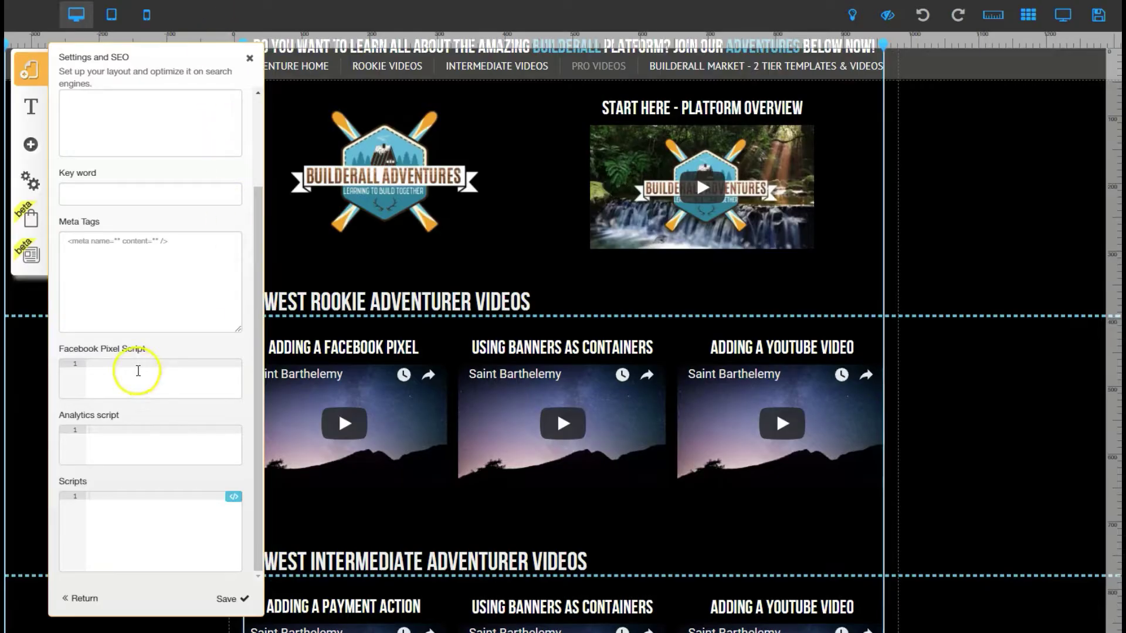
{"action": "left_click", "coordinate": [139, 371]}
{"action": "key", "text": "ctrl+v"}
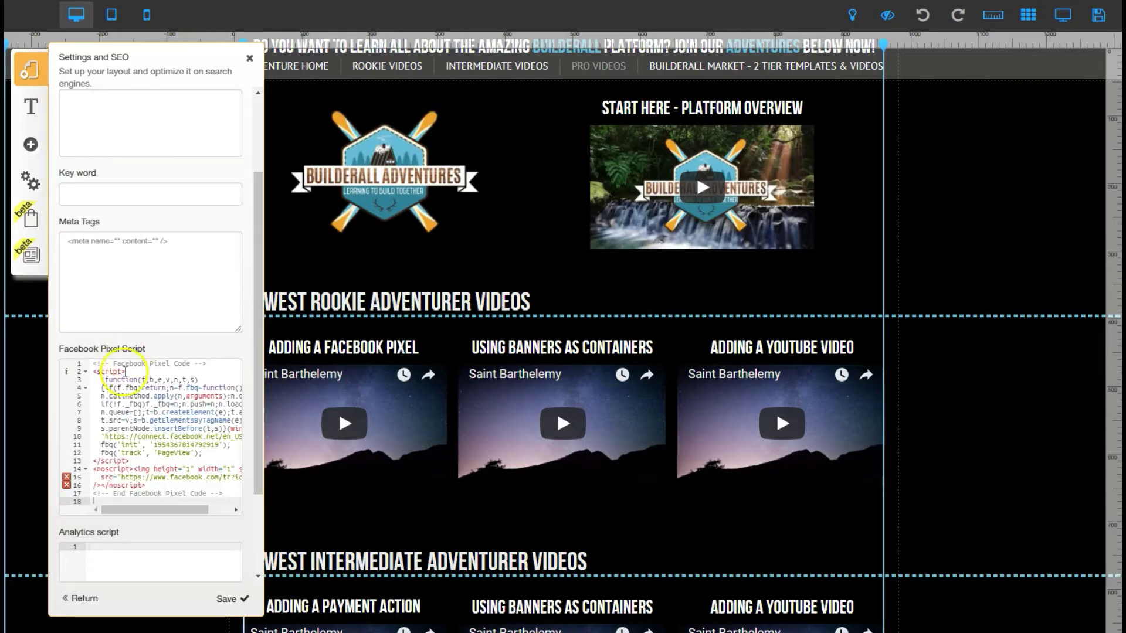
{"action": "left_click_drag", "start_coordinate": [162, 510], "coordinate": [124, 516]}
Apply the site settings and save the whole site, confirming the style and settings changes
{"action": "scroll", "coordinate": [140, 439], "scroll_direction": "down", "scroll_amount": 2}
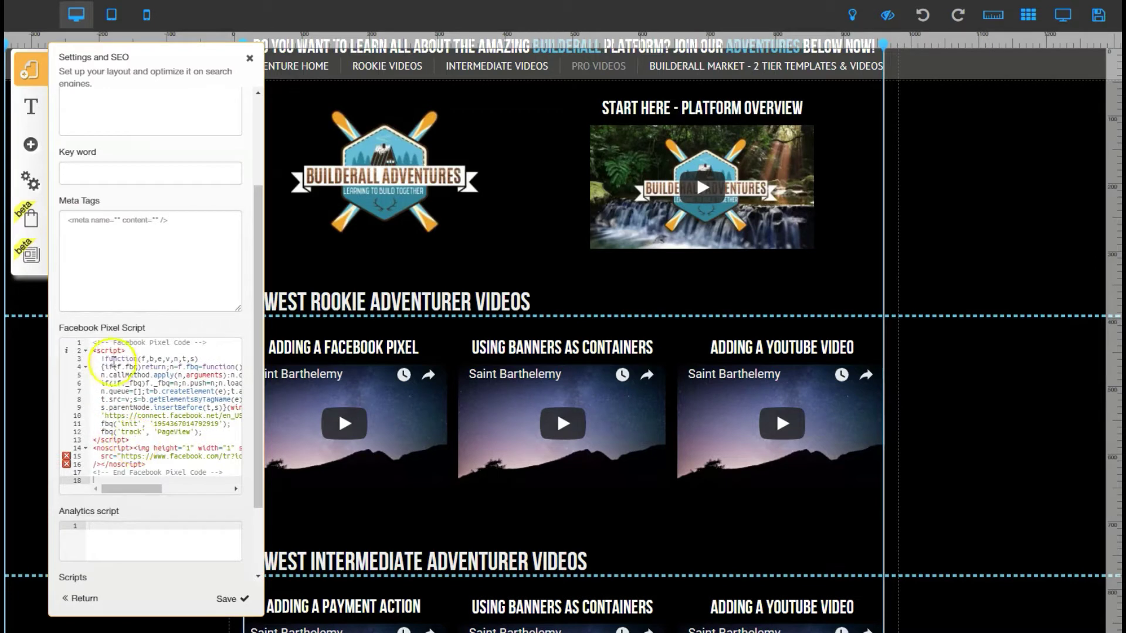
{"action": "left_click", "coordinate": [227, 608]}
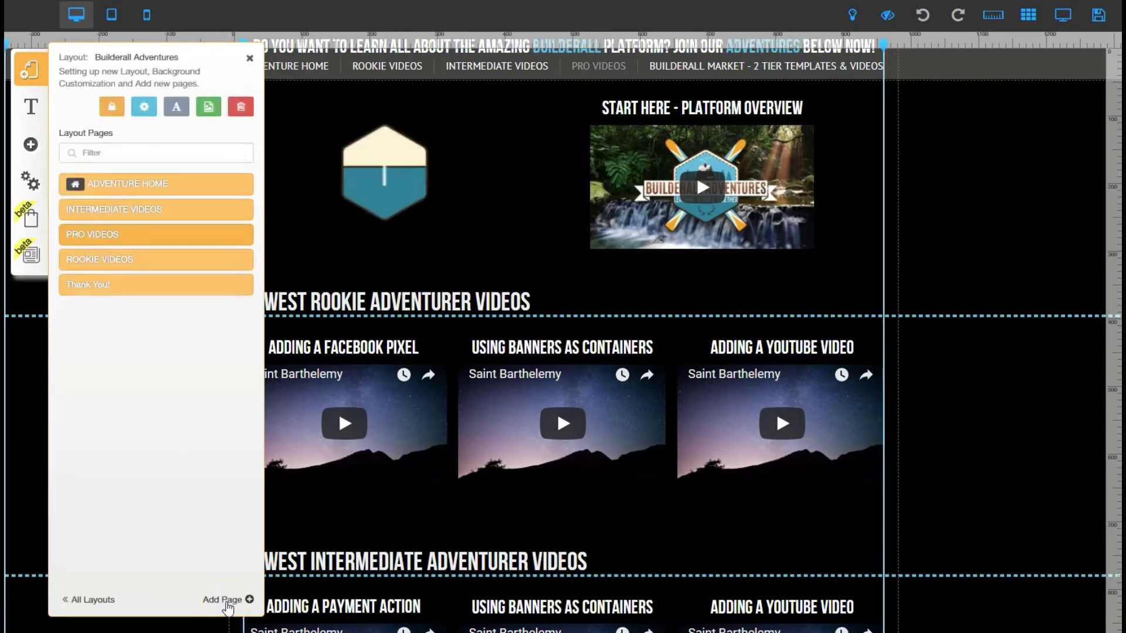
{"action": "left_click", "coordinate": [1098, 17]}
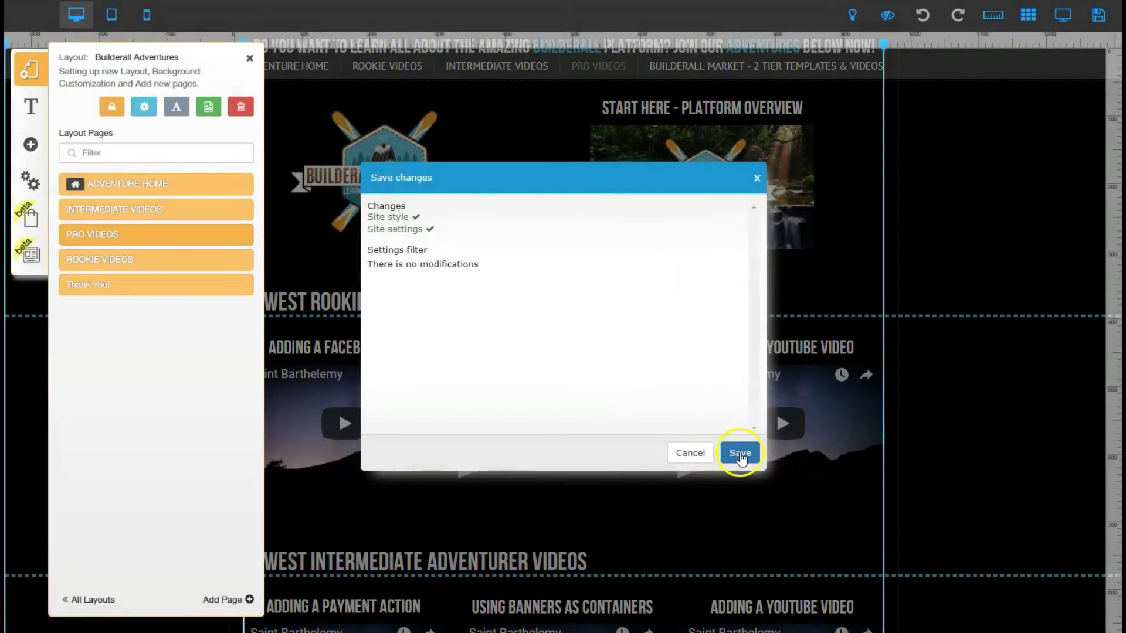
{"action": "left_click", "coordinate": [739, 453]}
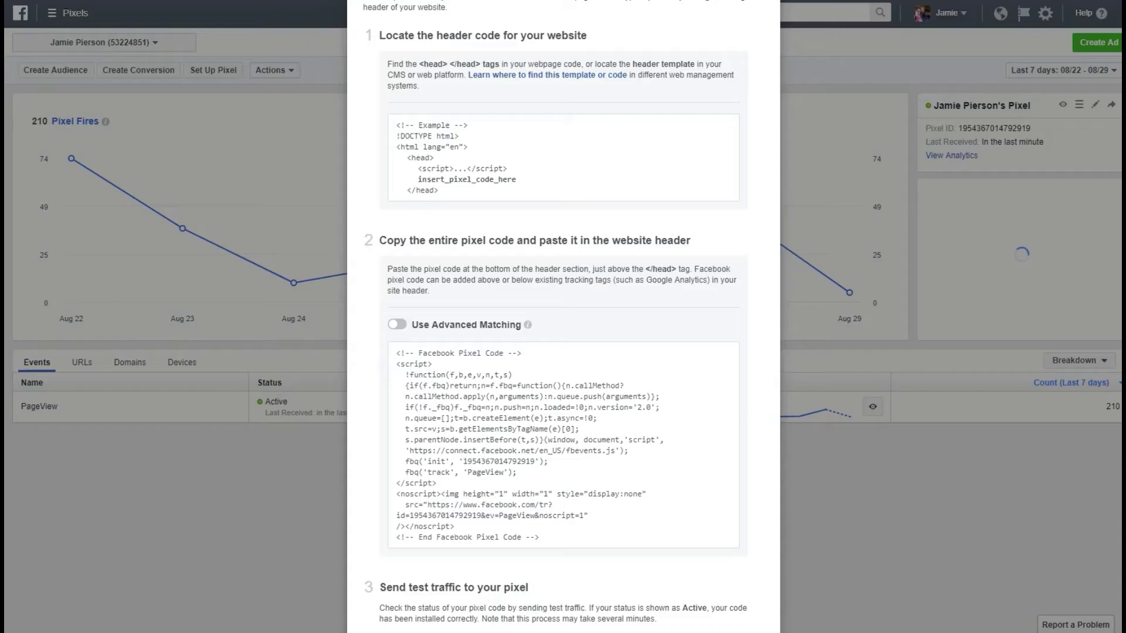
Close the Install Pixel Code dialog and glance through the All Tools menu before dismissing it
{"action": "scroll", "coordinate": [733, 349], "scroll_direction": "up", "scroll_amount": 5}
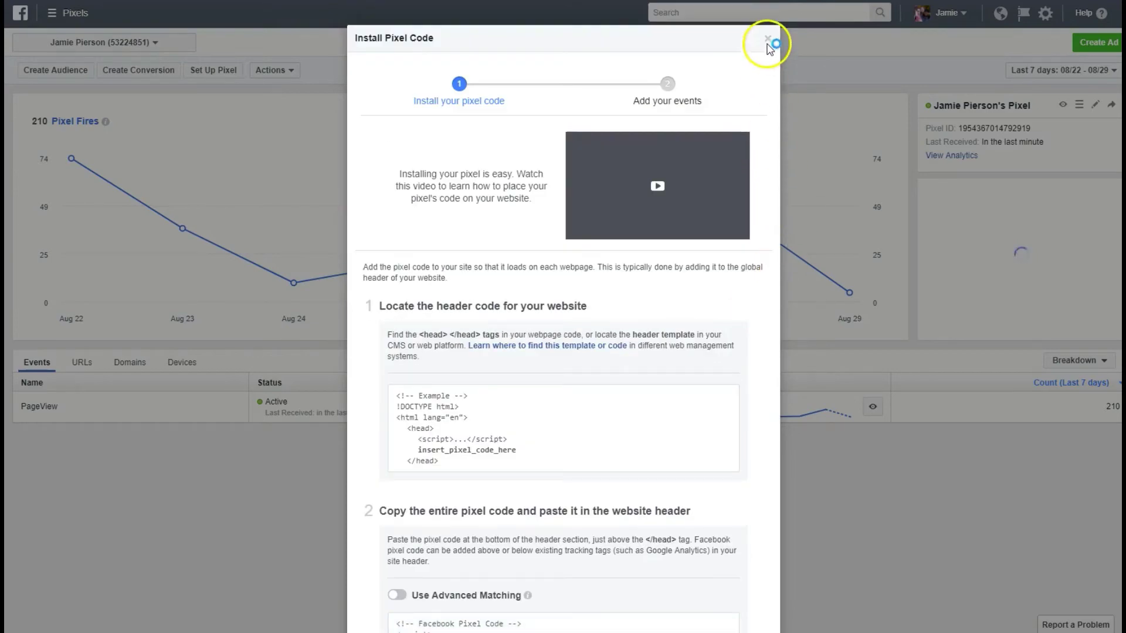
{"action": "key", "text": "Escape"}
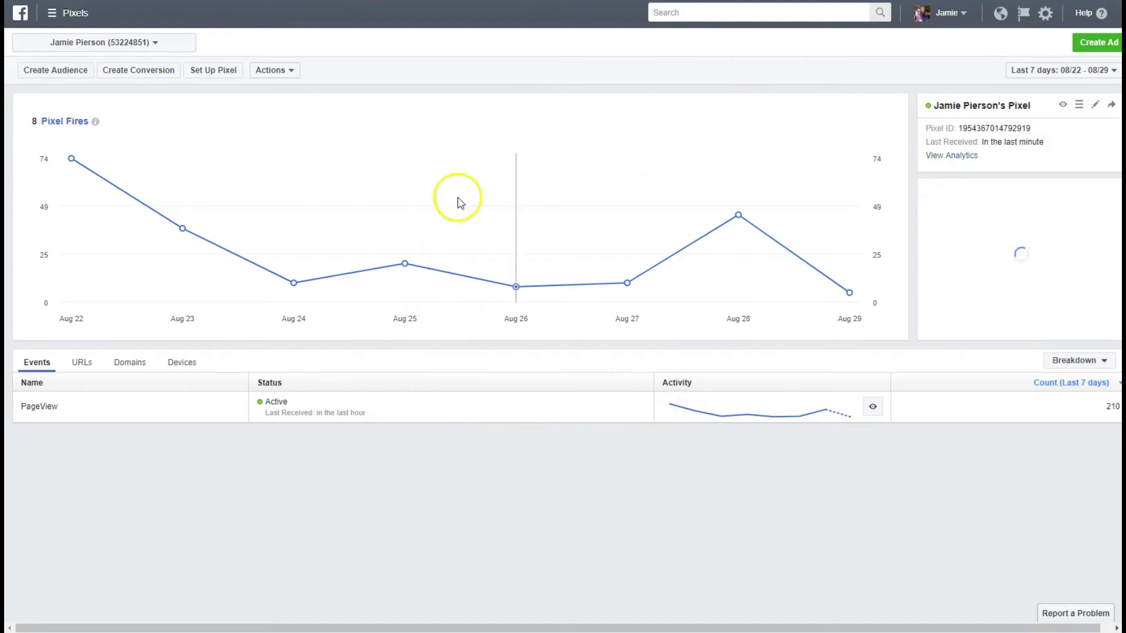
{"action": "left_click", "coordinate": [51, 13]}
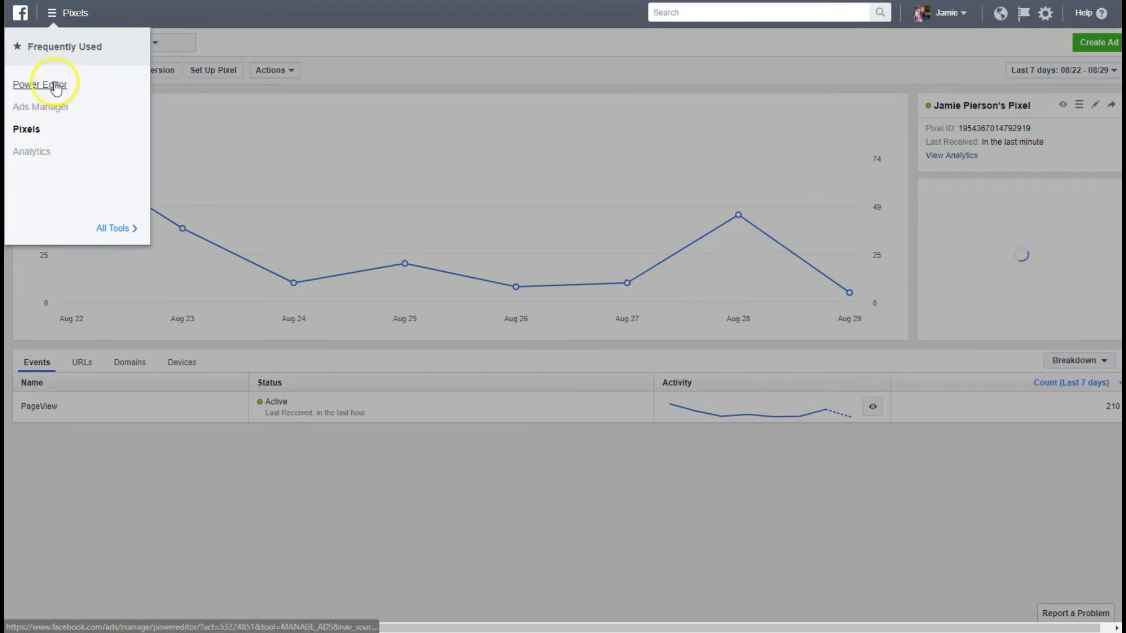
{"action": "left_click", "coordinate": [103, 228]}
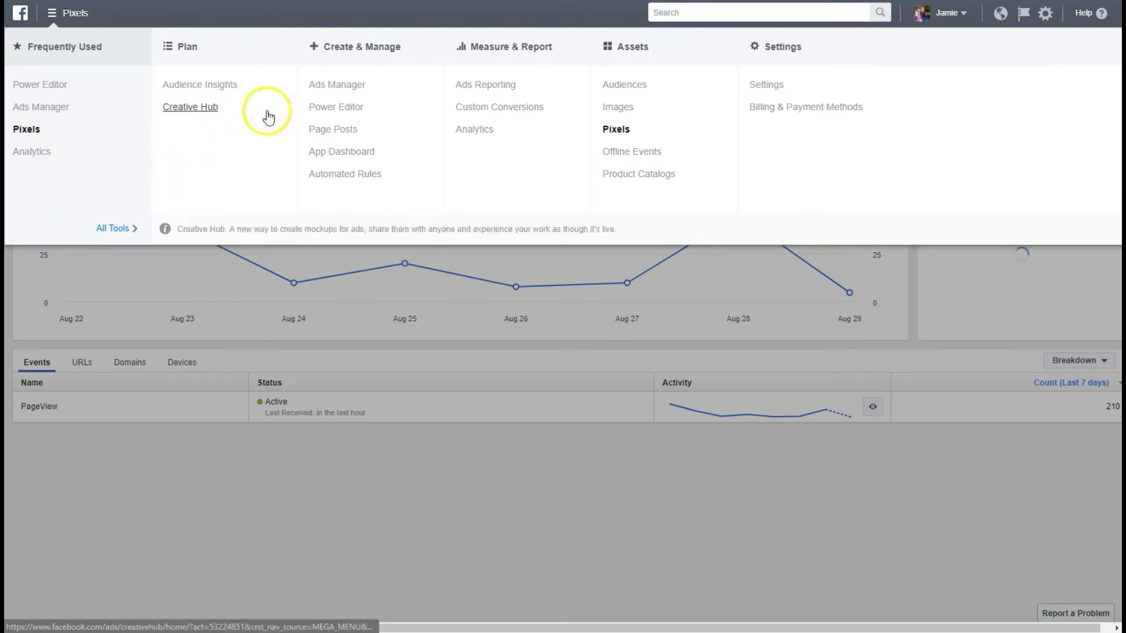
{"action": "left_click", "coordinate": [248, 451]}
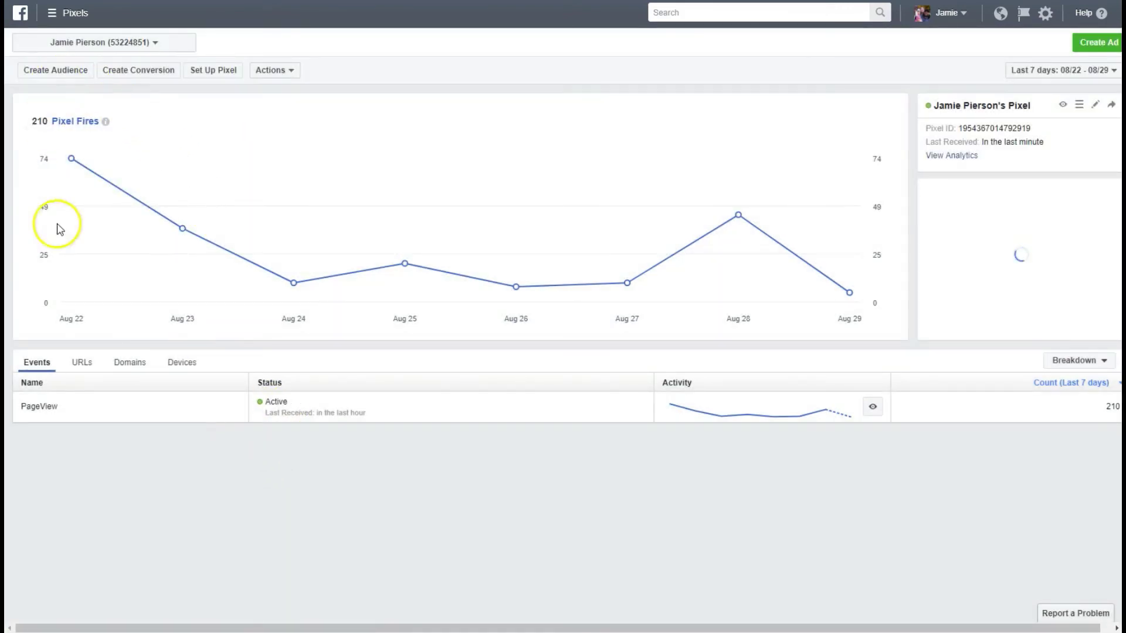
Reopen builderalladventures.com from the sites list and close the Layout pages panel
{"action": "left_click", "coordinate": [128, 363]}
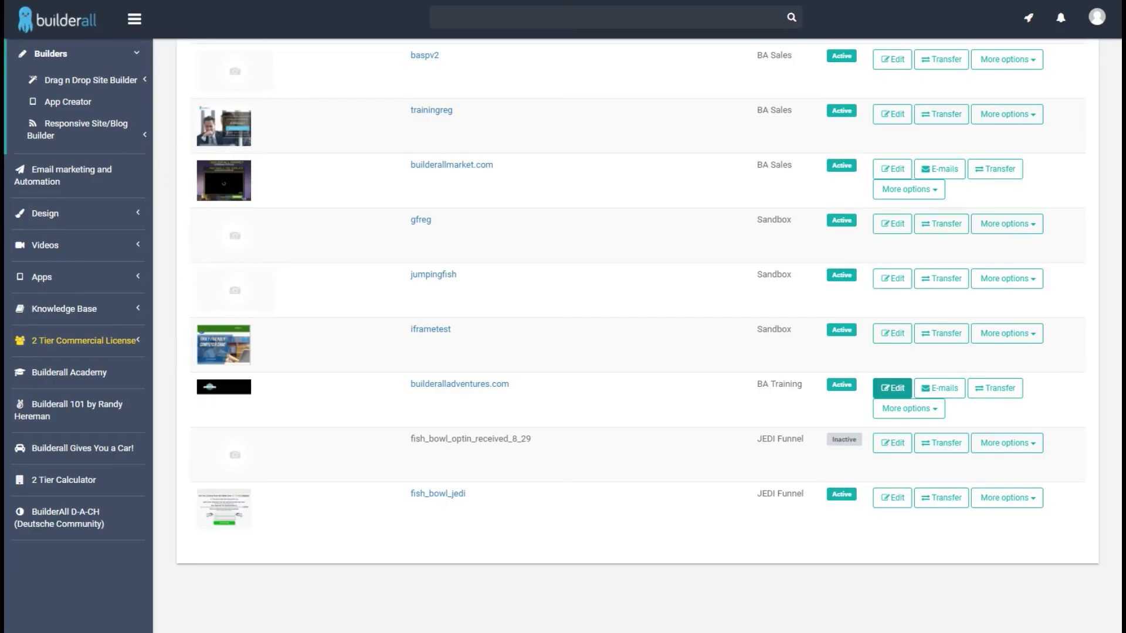
{"action": "left_click", "coordinate": [892, 387]}
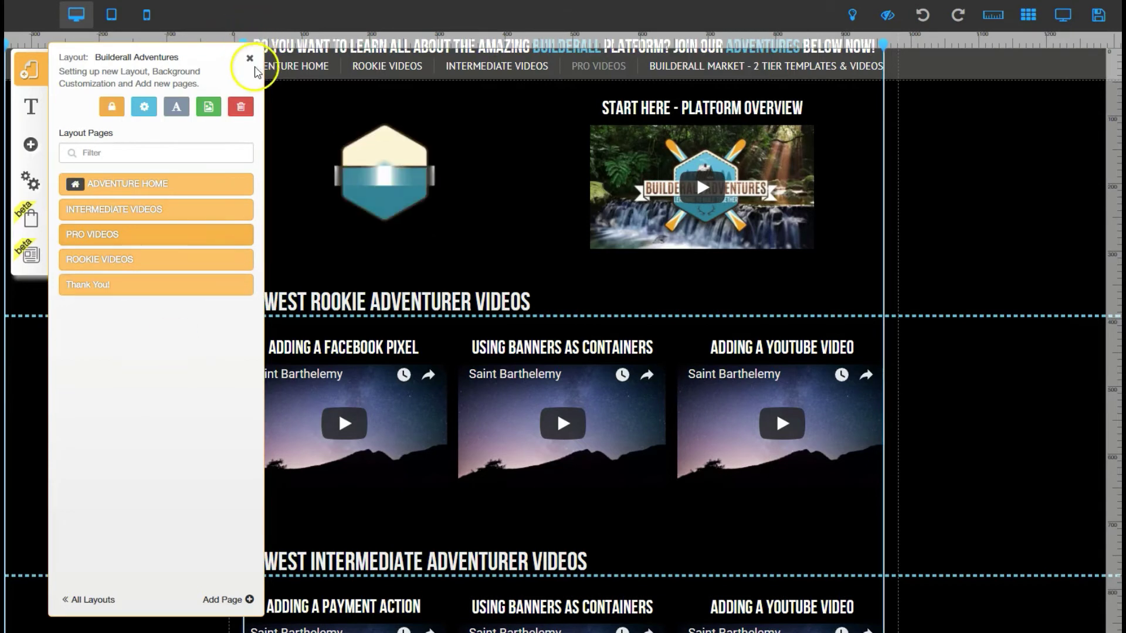
{"action": "left_click", "coordinate": [249, 58]}
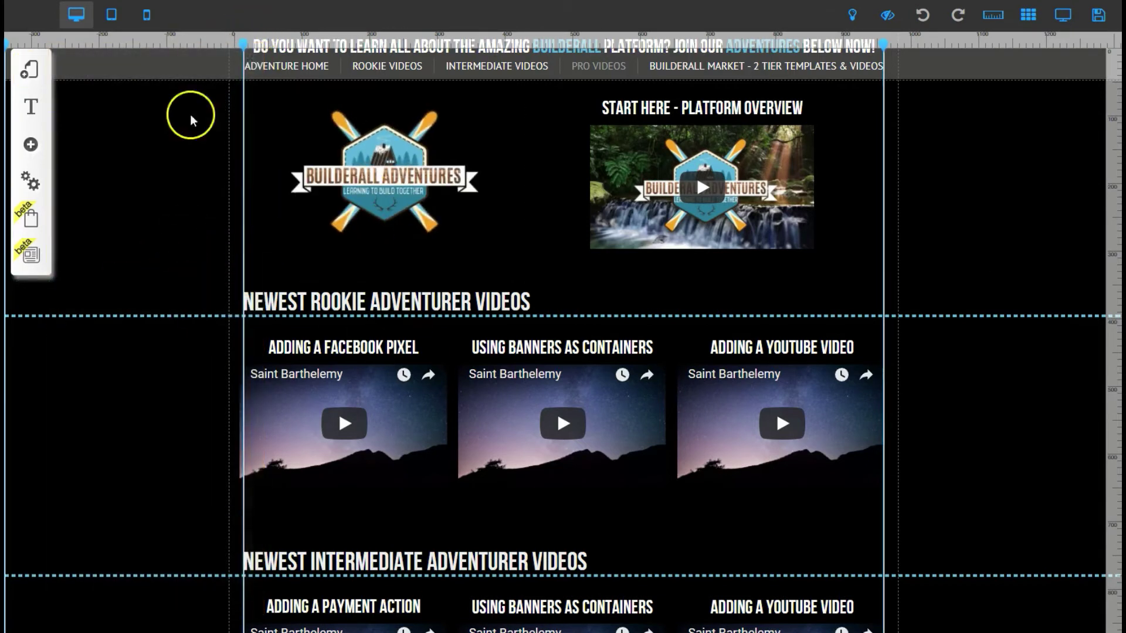